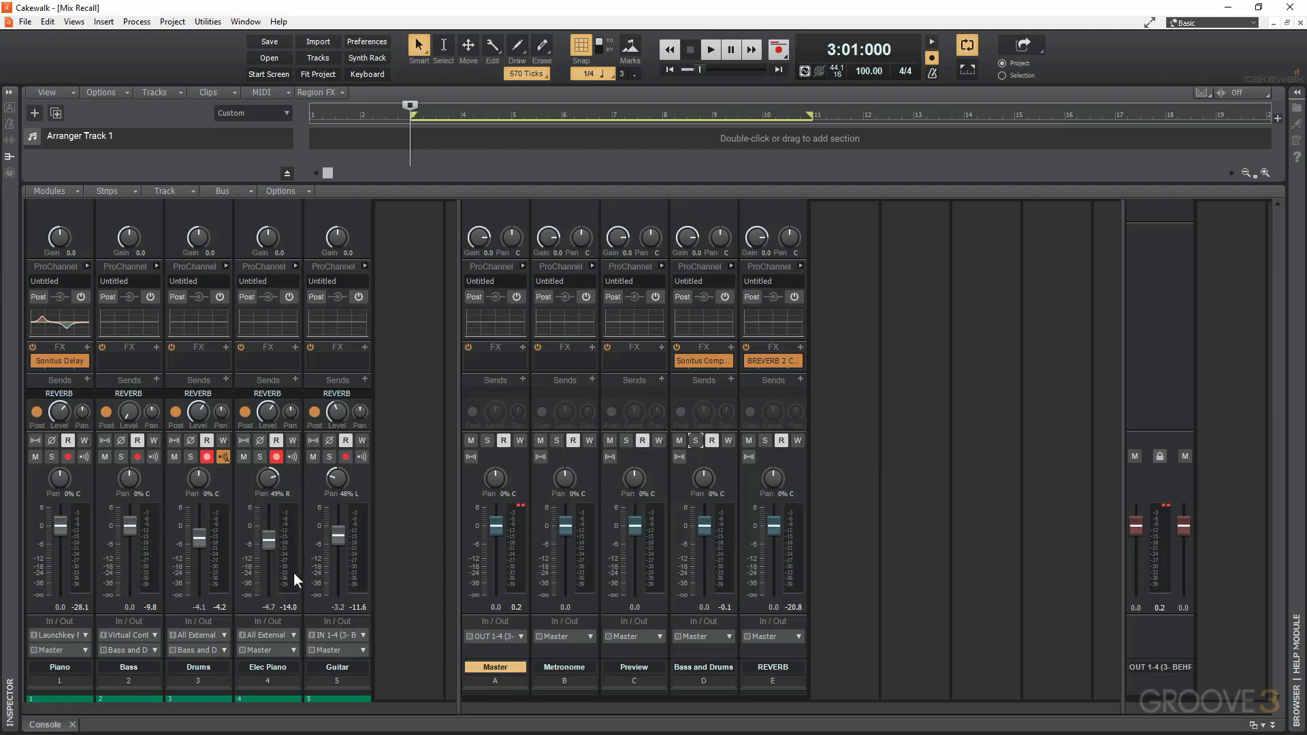
# Show the Mix Recall module in the control bar.
pyautogui.rightClick(1072, 66)
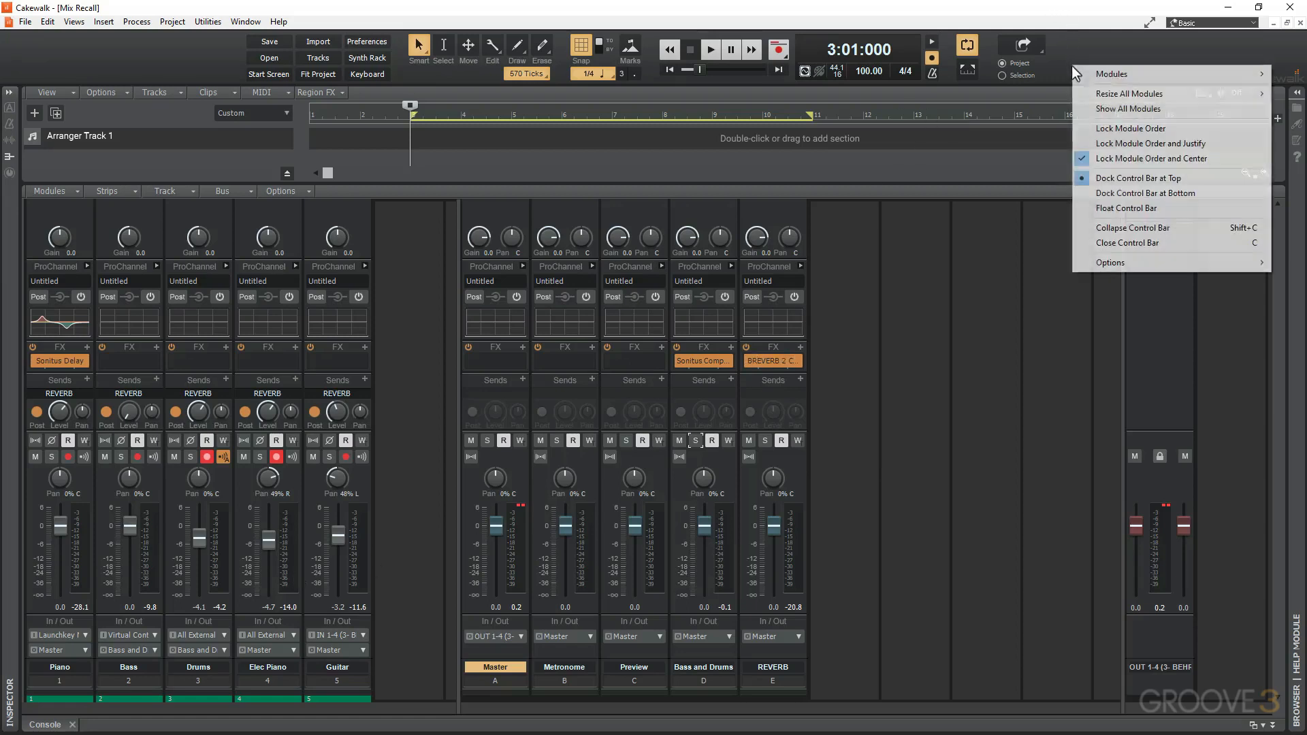
pyautogui.moveTo(1111, 76)
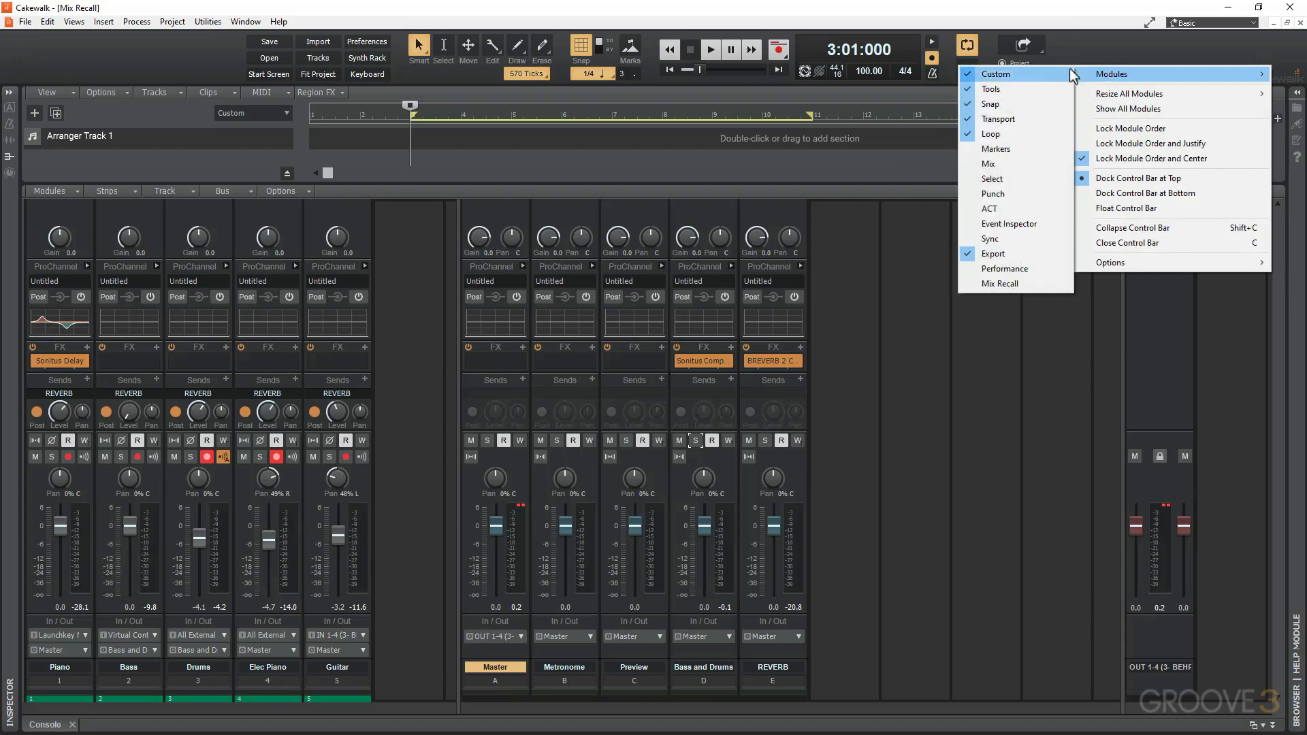
pyautogui.click(1019, 283)
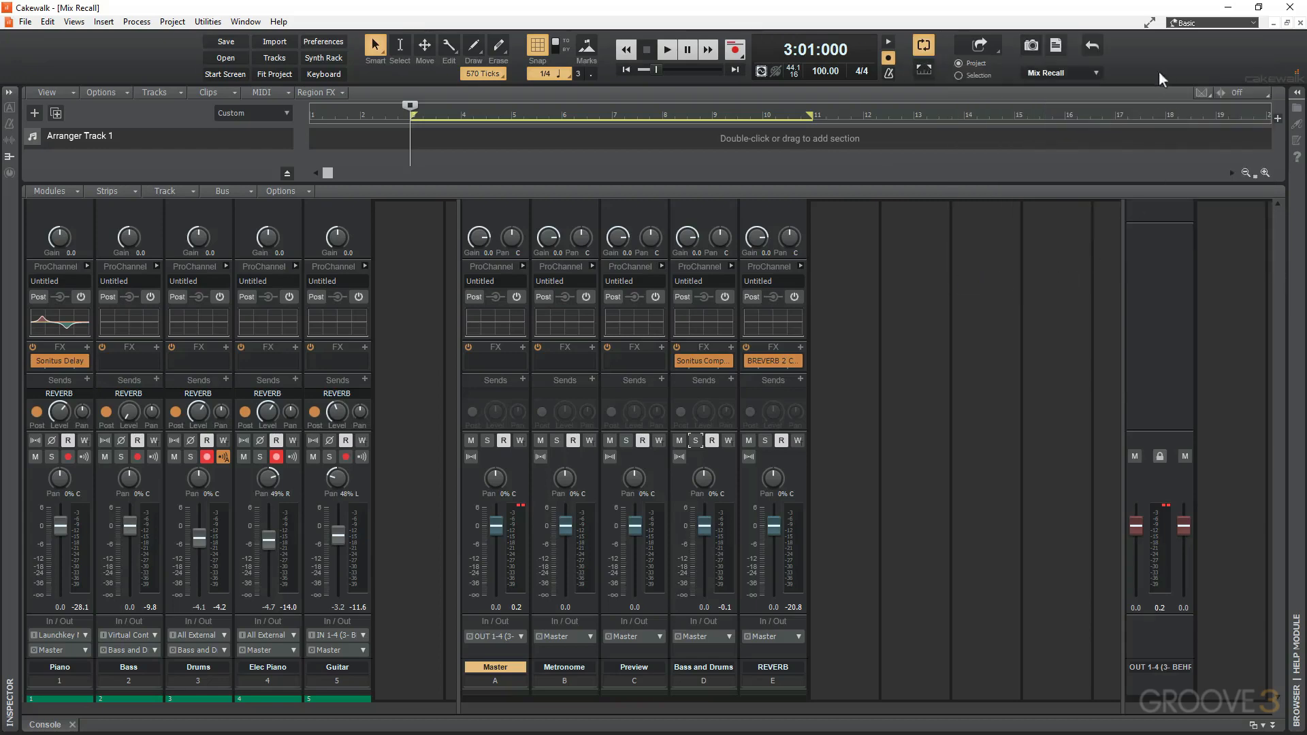
# Save the current console settings as a new mix scene named Mix 1.
pyautogui.click(1096, 74)
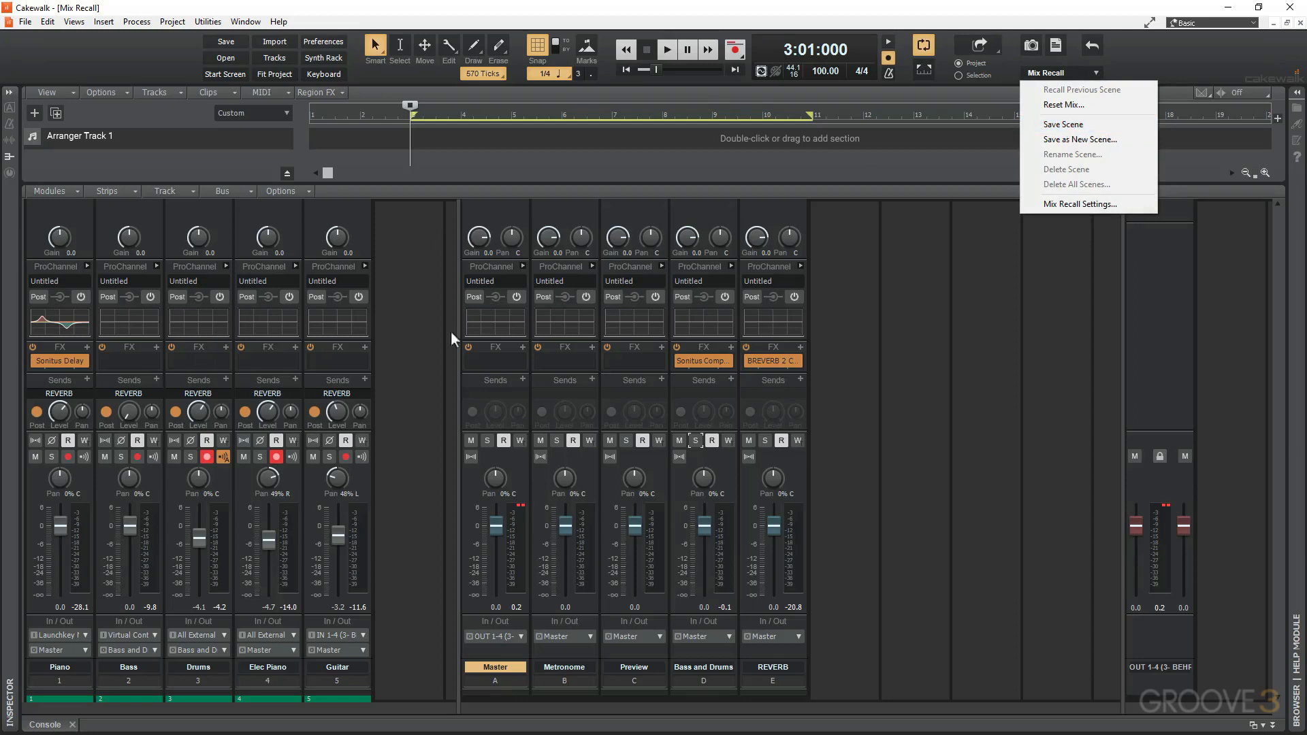
pyautogui.click(1076, 127)
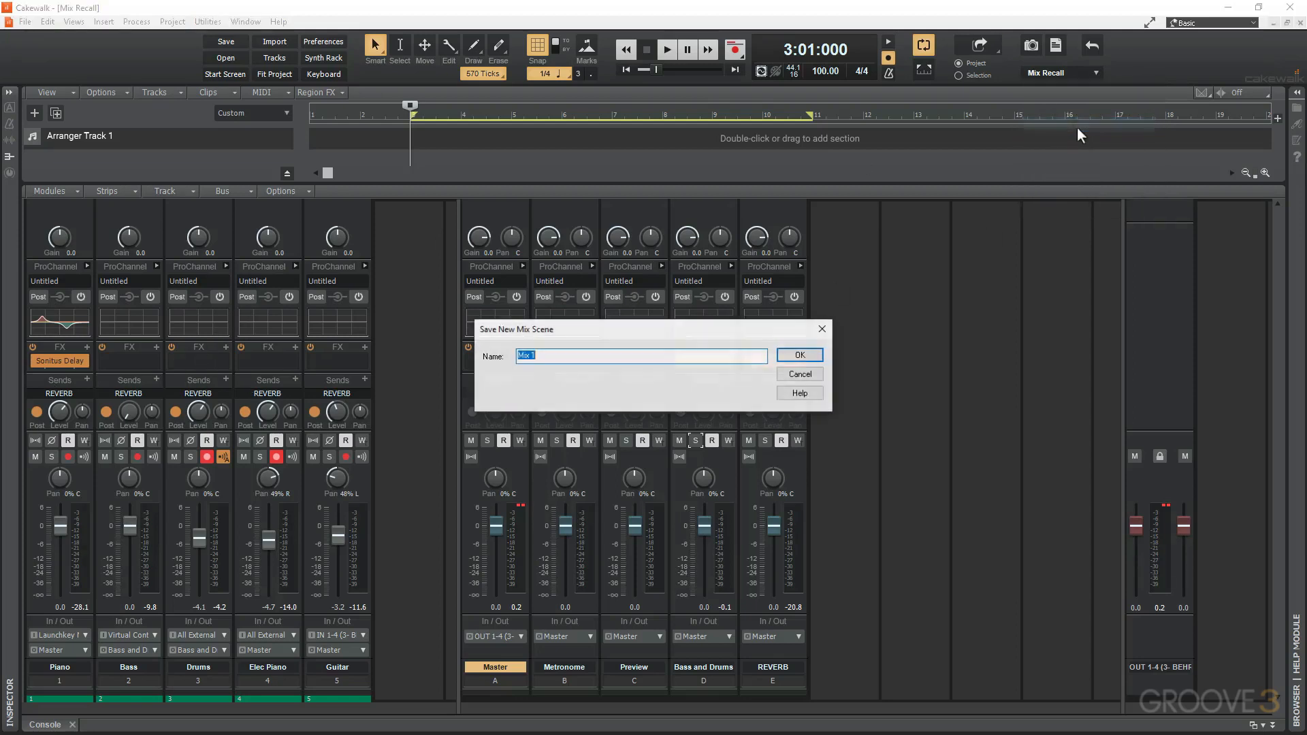
pyautogui.click(576, 362)
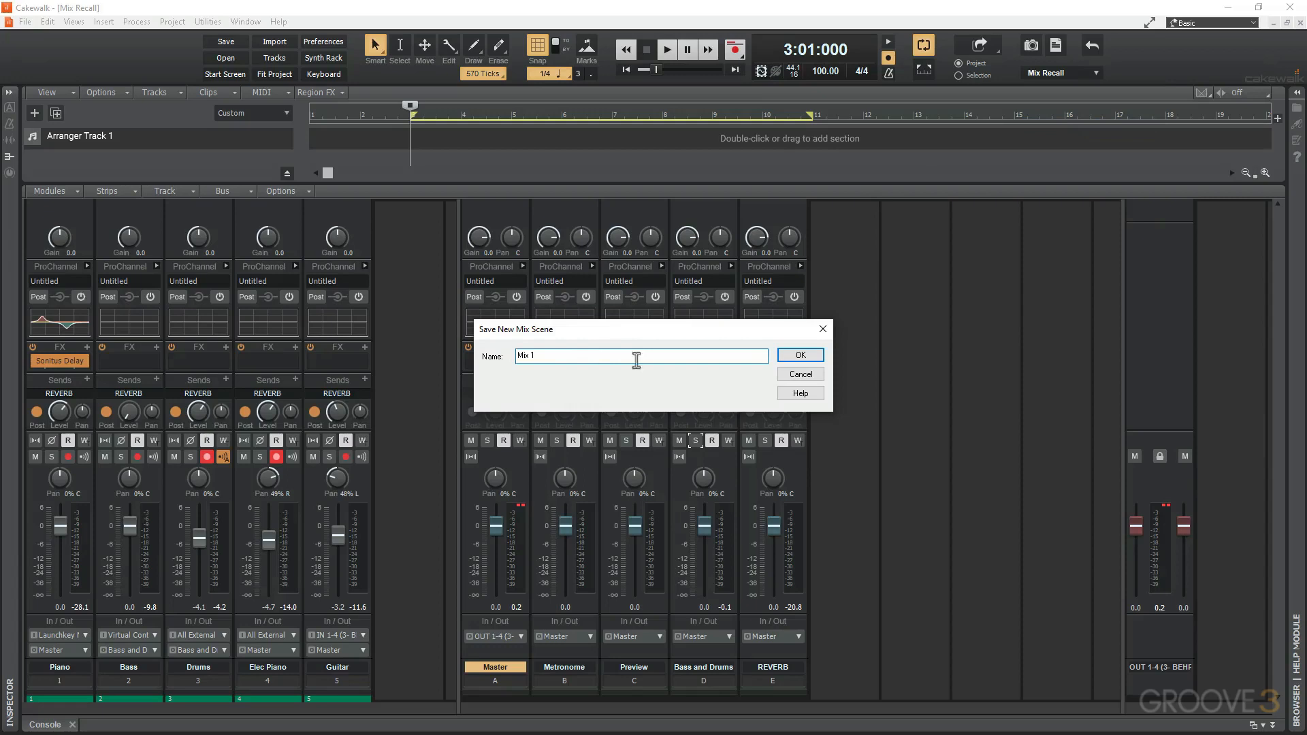
pyautogui.click(816, 355)
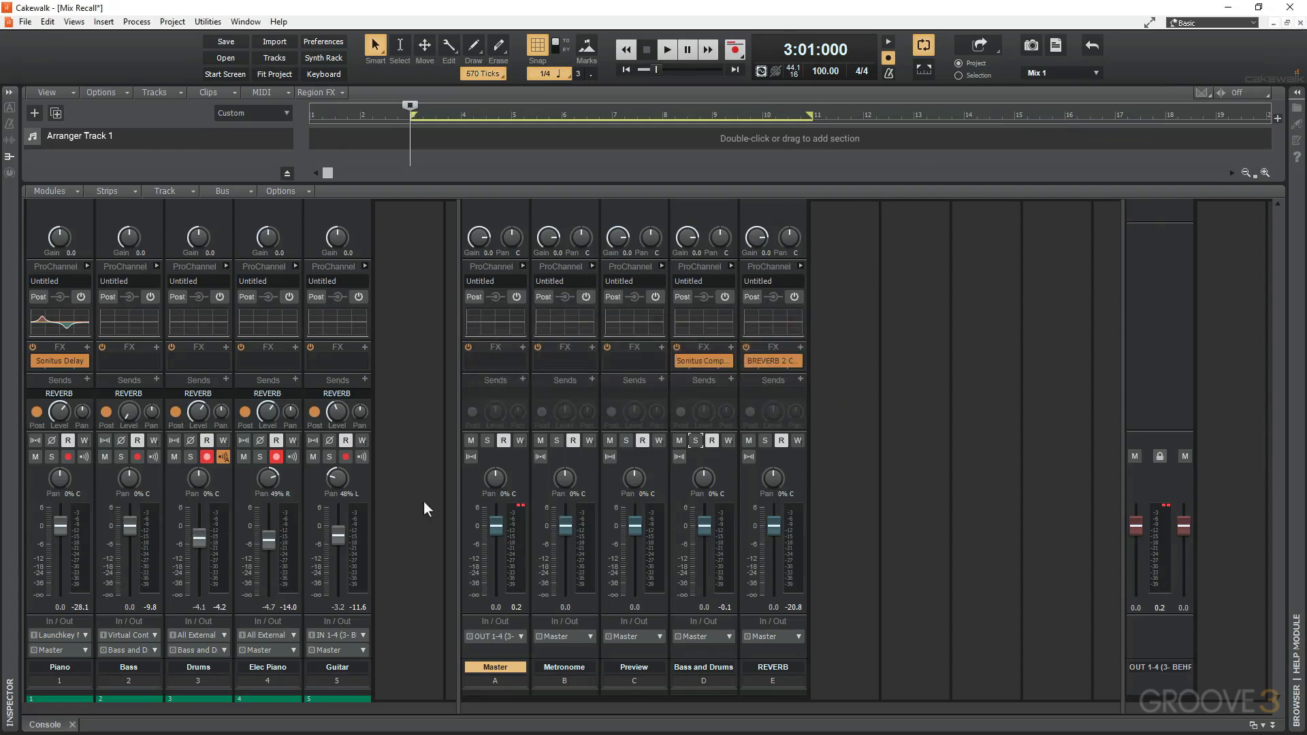
# During playback, lower the Bass fader to about -4.1 and the Bass and Drums bus to about -1.3, and adjust the Guitar and Elec Piano reverb sends.
pyautogui.press('space')
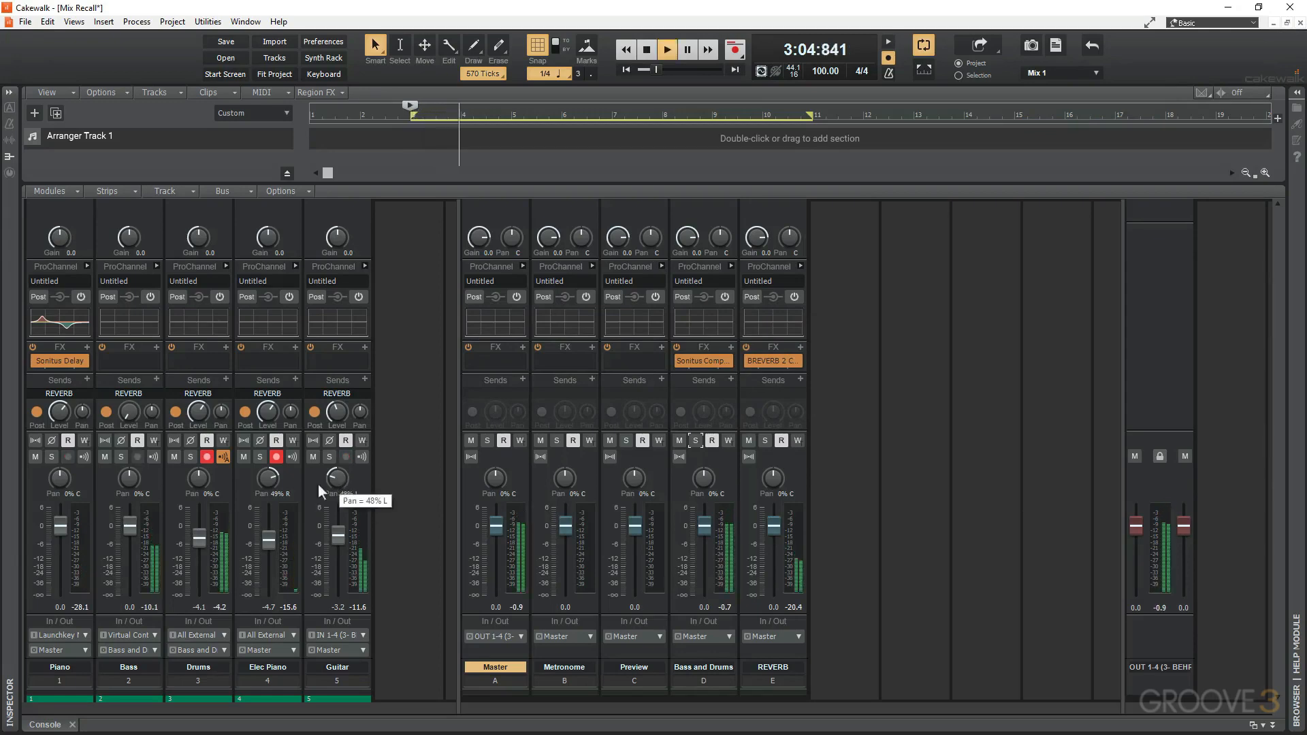
pyautogui.moveTo(126, 528); pyautogui.dragTo(127, 539)
pyautogui.moveTo(336, 412)
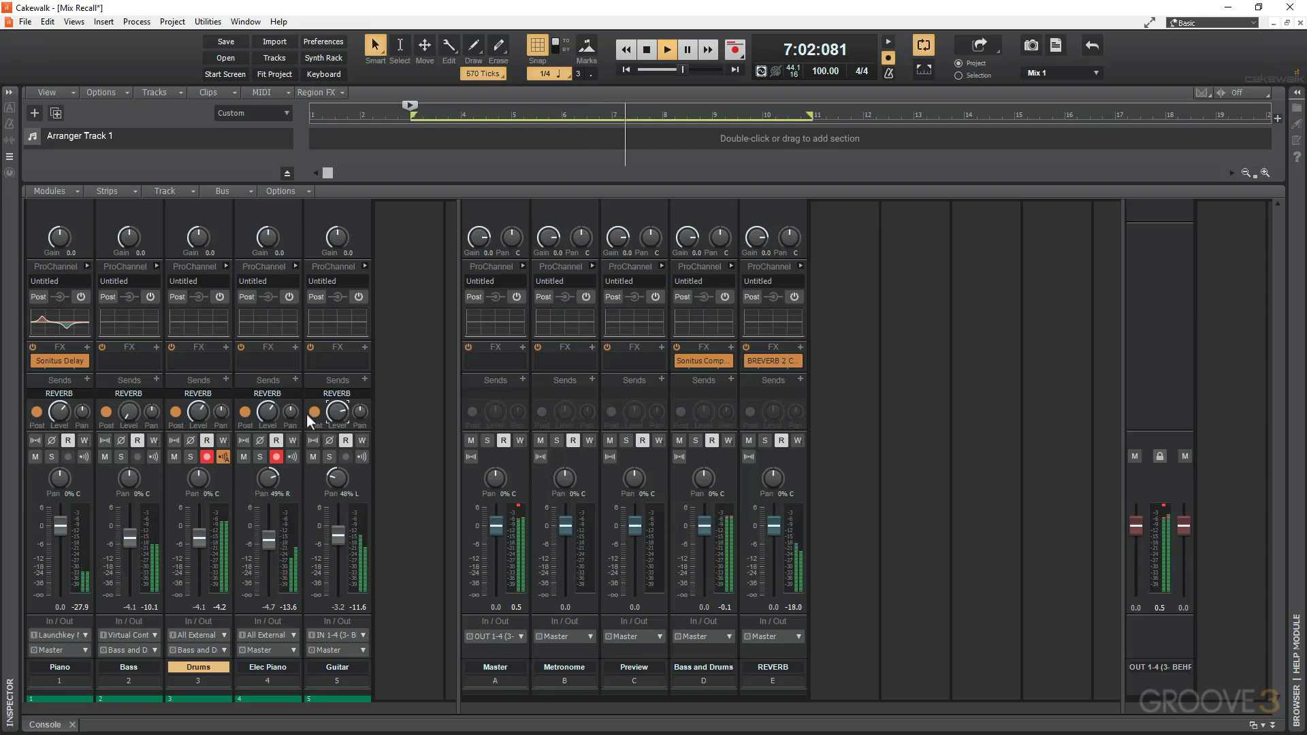
pyautogui.moveTo(267, 412)
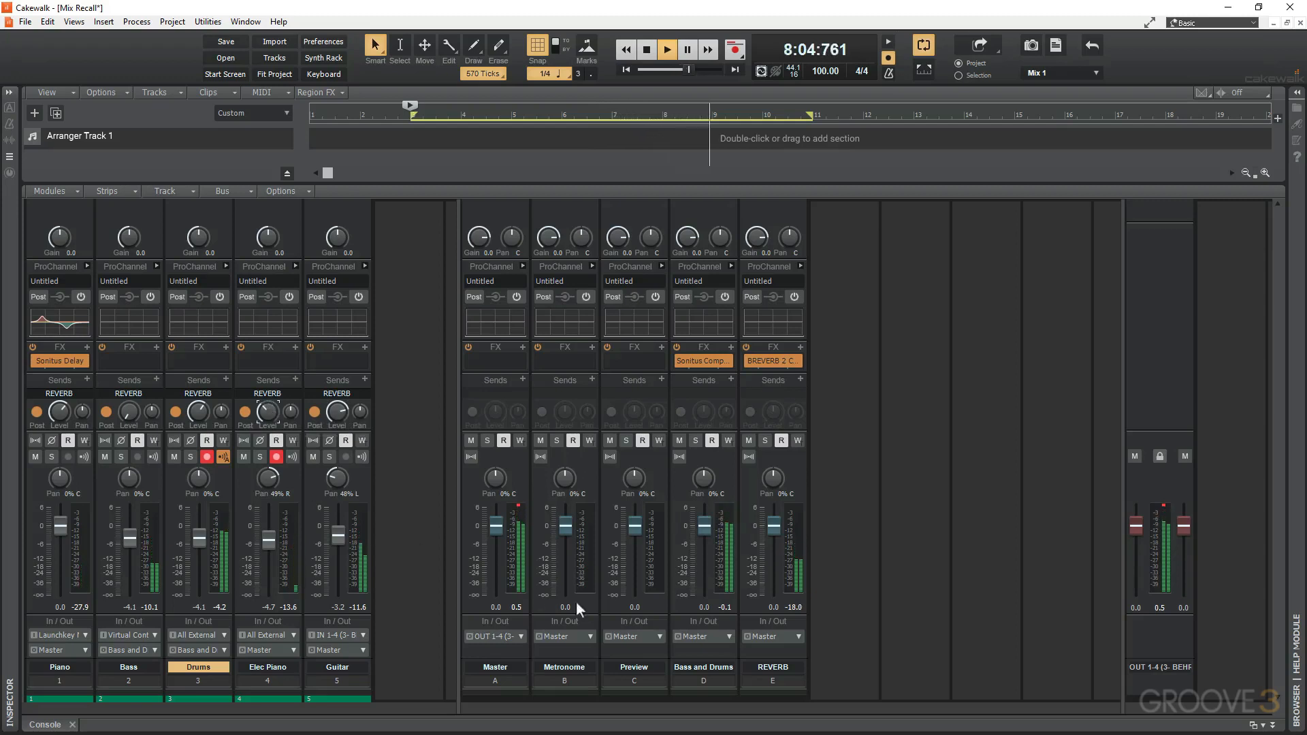
pyautogui.moveTo(701, 525); pyautogui.dragTo(701, 531)
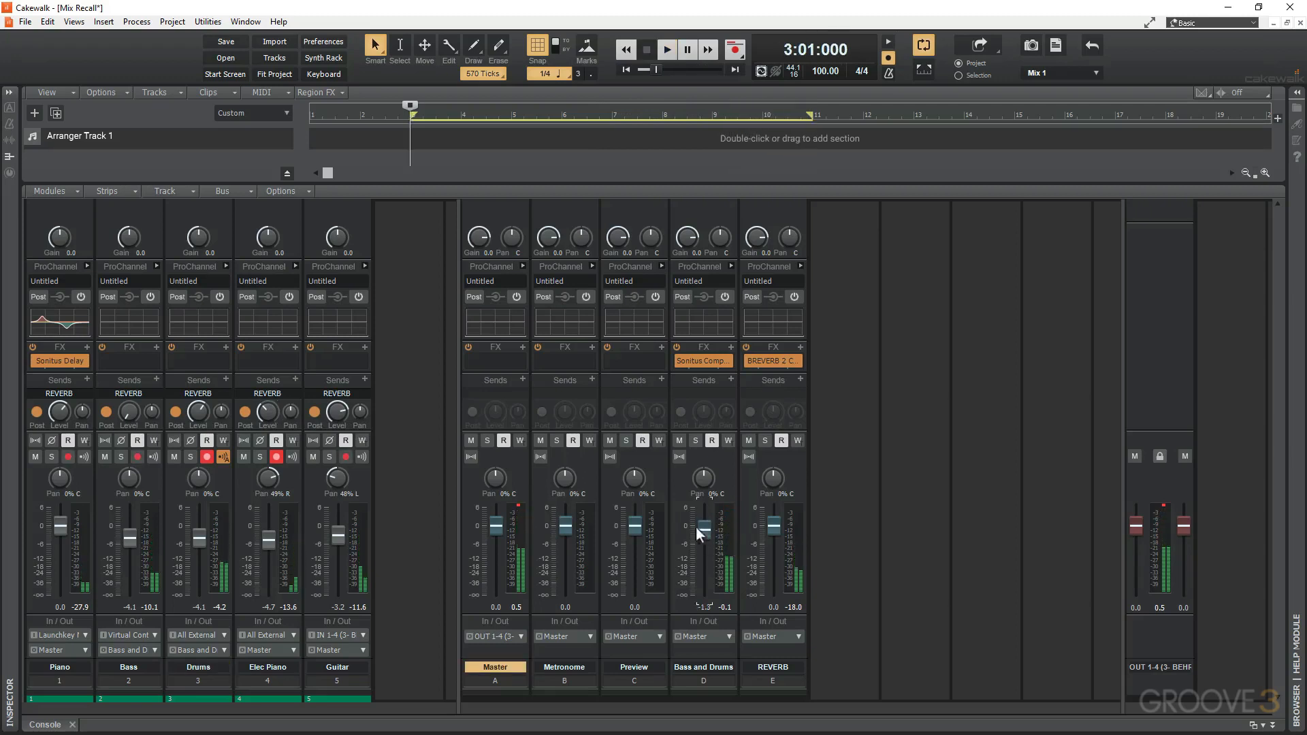
pyautogui.moveTo(123, 542)
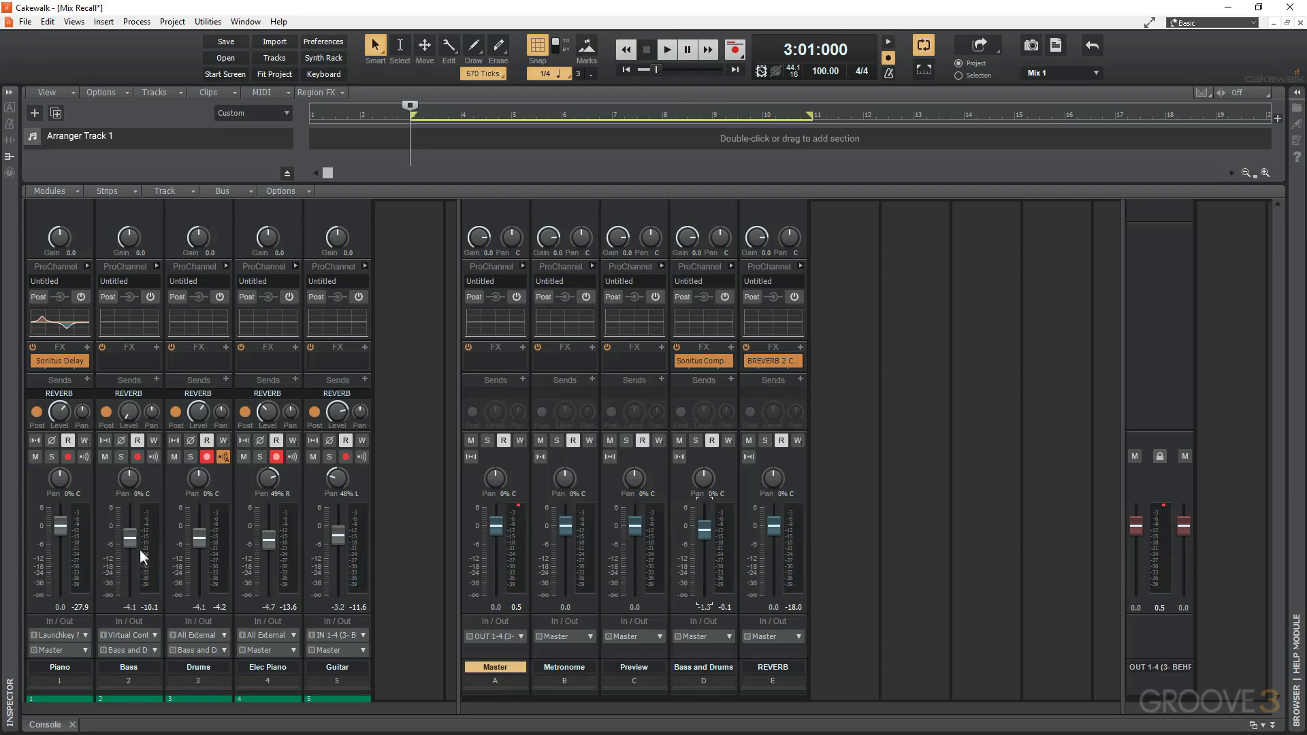
# Save the changed console settings as a new mix scene named Mix 2.
pyautogui.click(1078, 71)
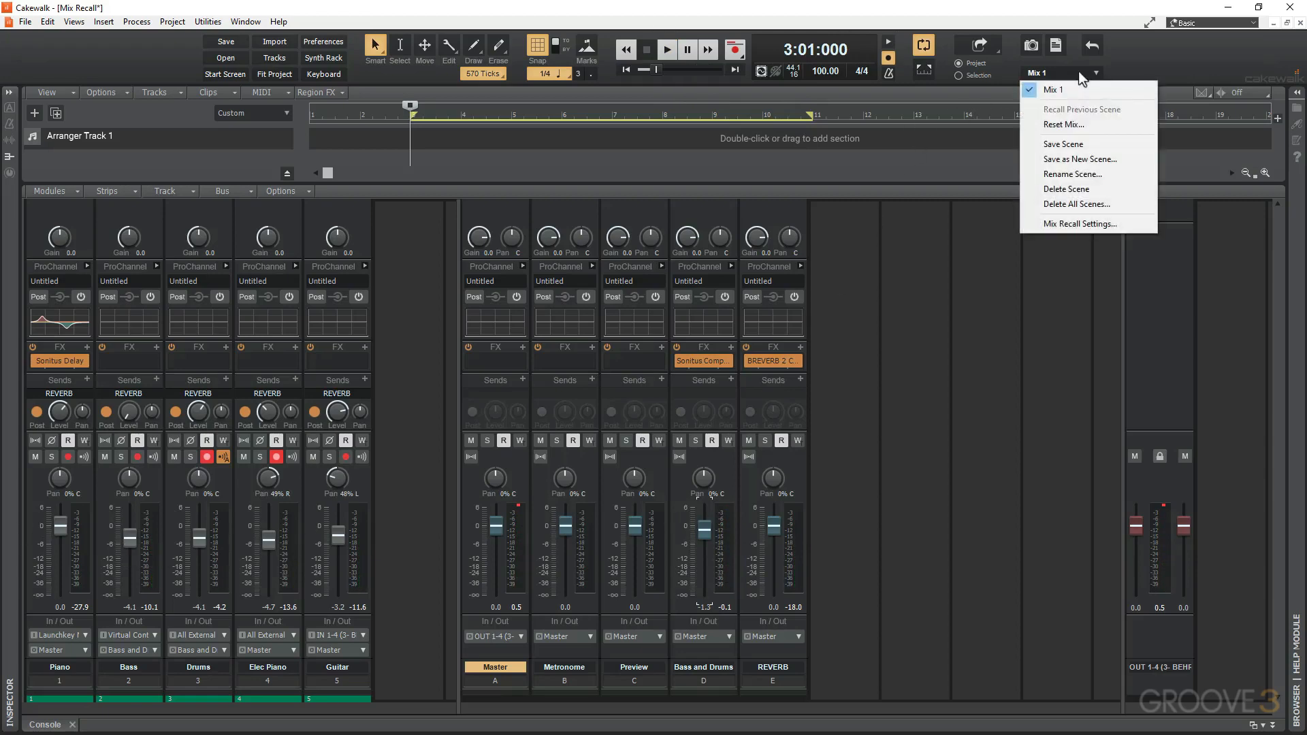
pyautogui.click(1080, 159)
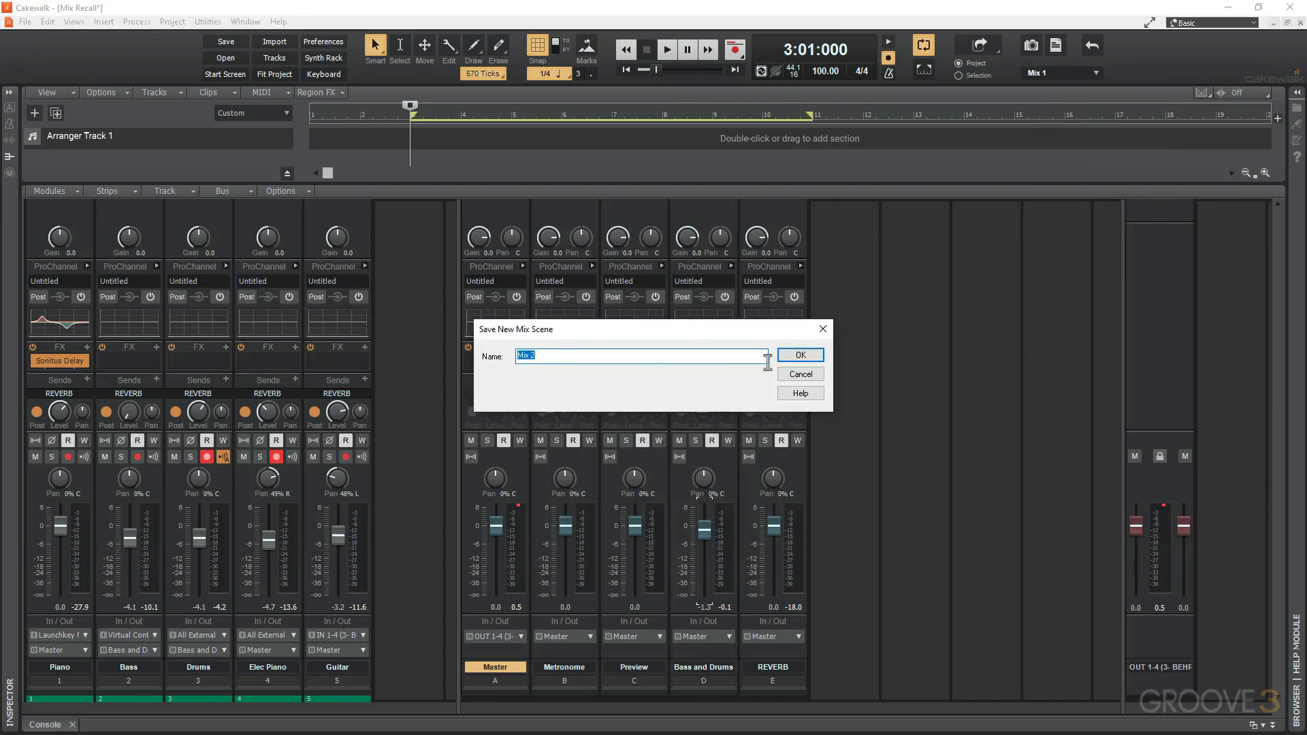
pyautogui.click(799, 356)
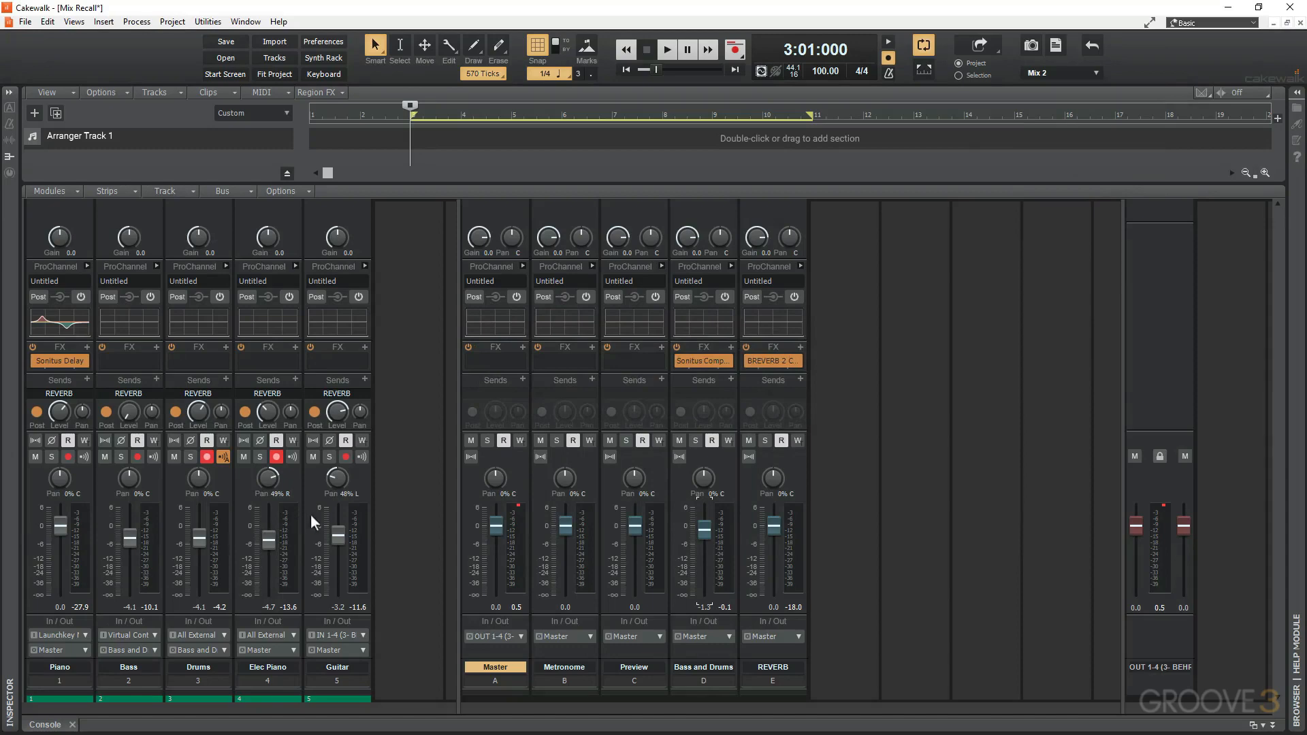
# Recall the Mix 1 scene and return to Mix 2 to compare their console settings.
pyautogui.click(1083, 73)
pyautogui.click(1069, 87)
pyautogui.click(1053, 73)
pyautogui.click(1051, 104)
pyautogui.moveTo(202, 409)
# Enable the ProChannel on the Guitar track and shape its EQ curve with a low-mid boost and a high cut.
pyautogui.click(358, 297)
pyautogui.click(364, 267)
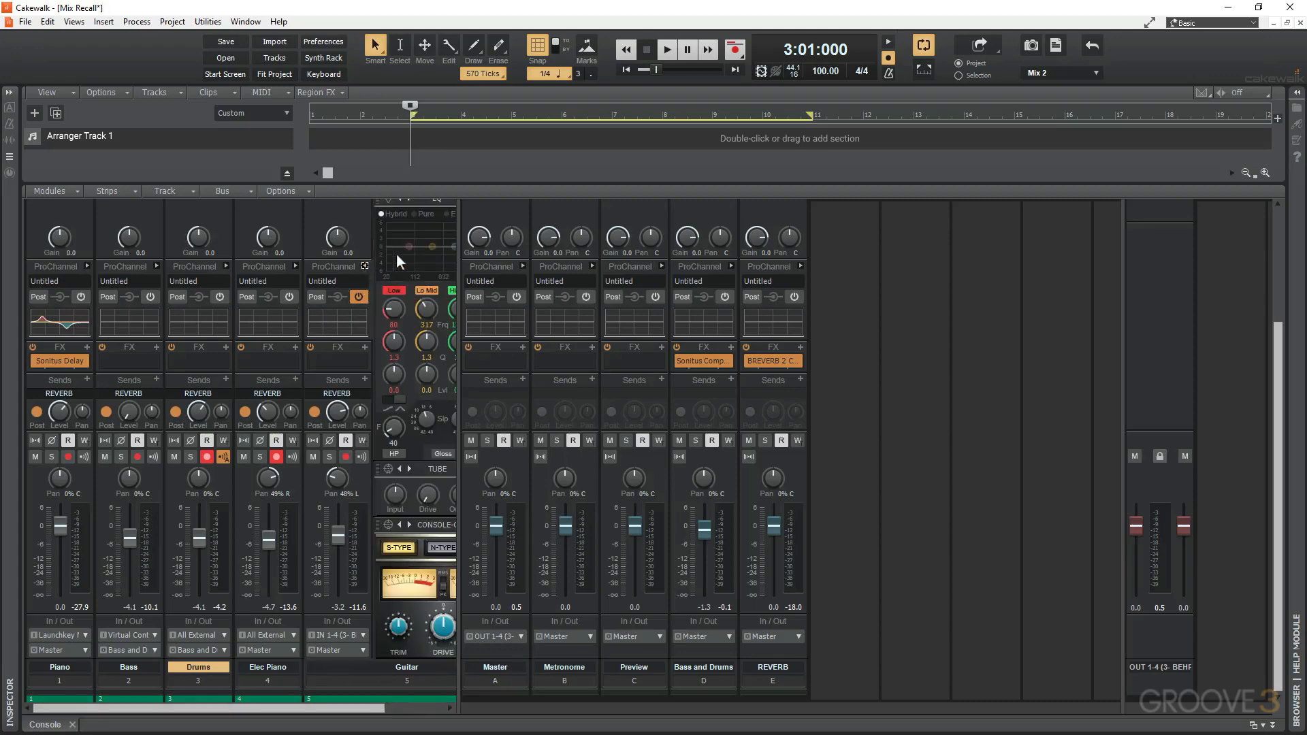
pyautogui.moveTo(458, 324); pyautogui.dragTo(586, 327)
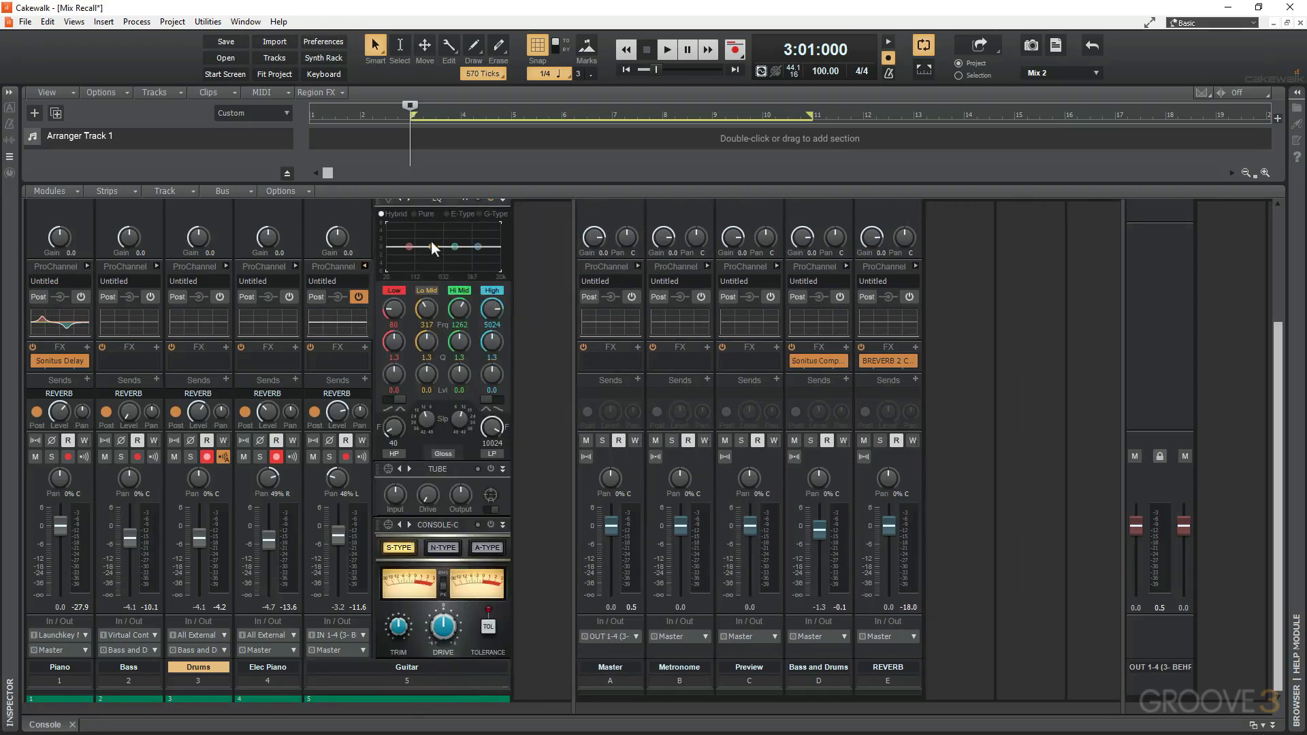
pyautogui.moveTo(432, 245); pyautogui.dragTo(476, 253)
pyautogui.click(364, 266)
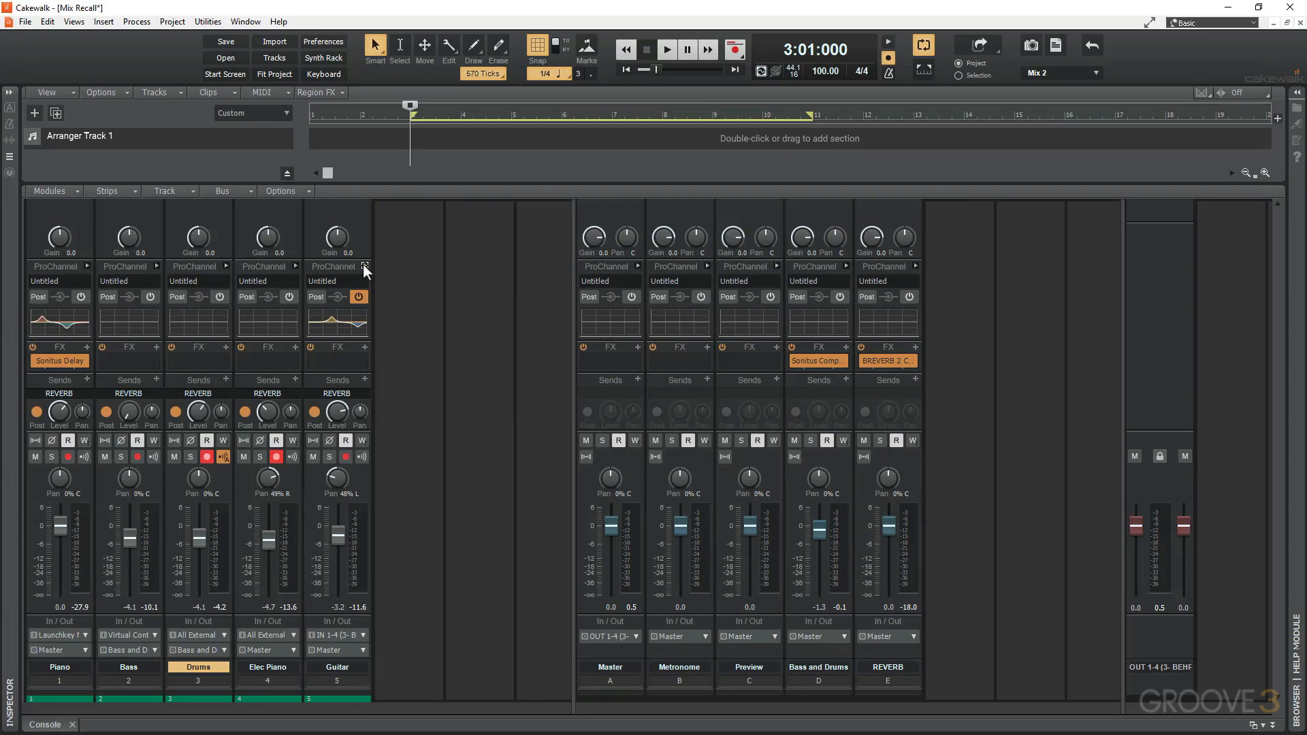
# Insert the Cakewalk Compressor/Gate audio effect in the Guitar track's FX rack.
pyautogui.rightClick(364, 348)
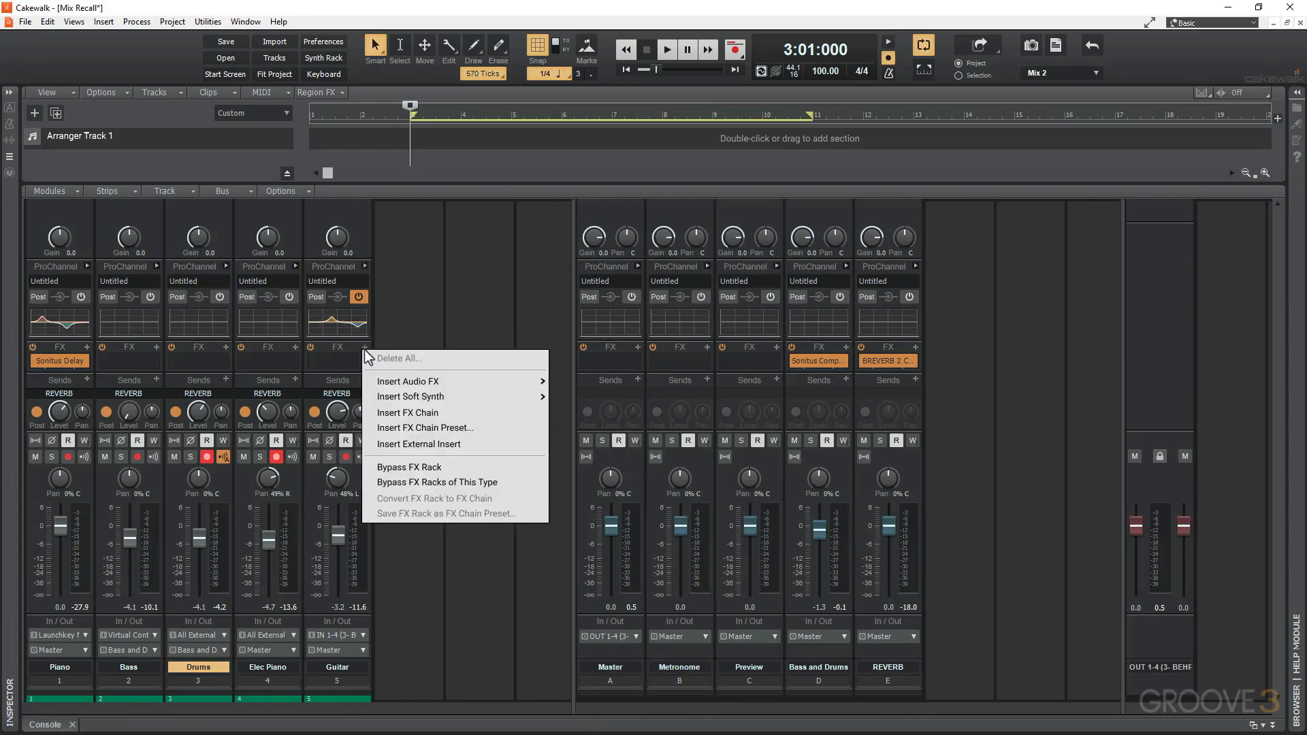
pyautogui.moveTo(397, 381)
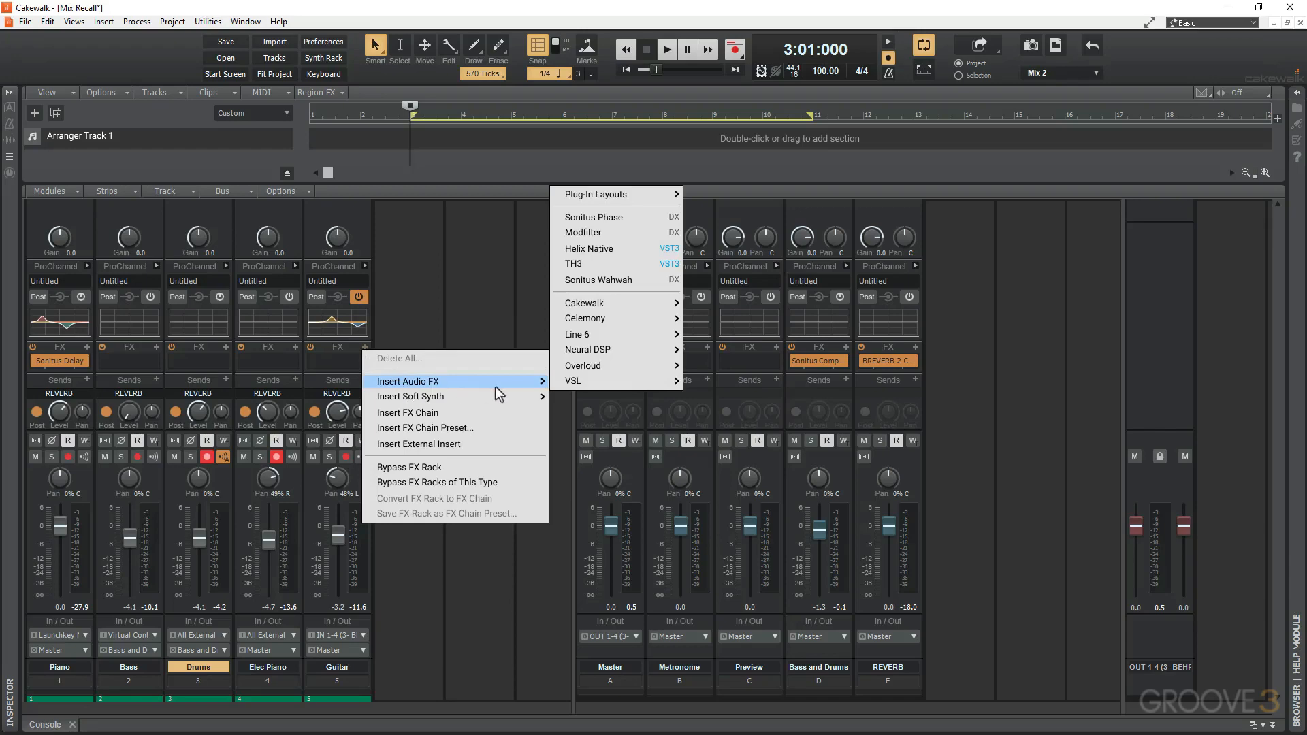
pyautogui.moveTo(667, 312)
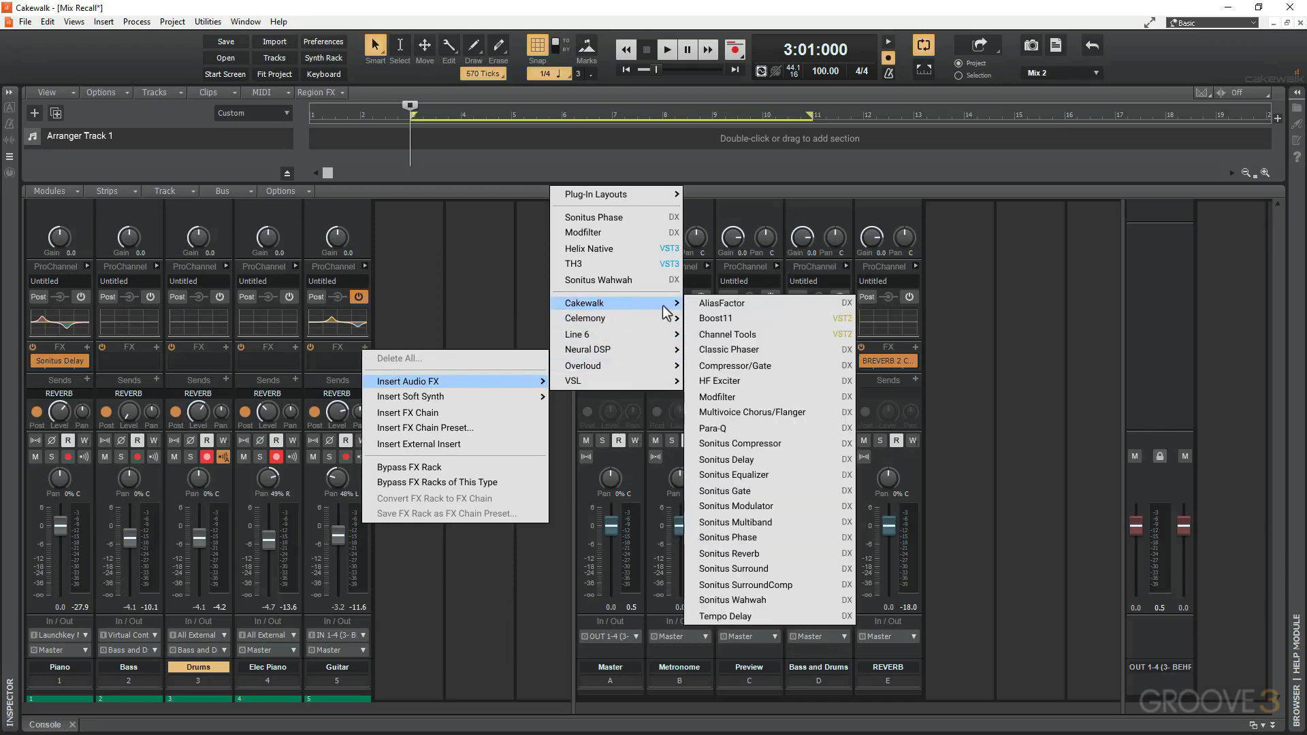
pyautogui.click(752, 369)
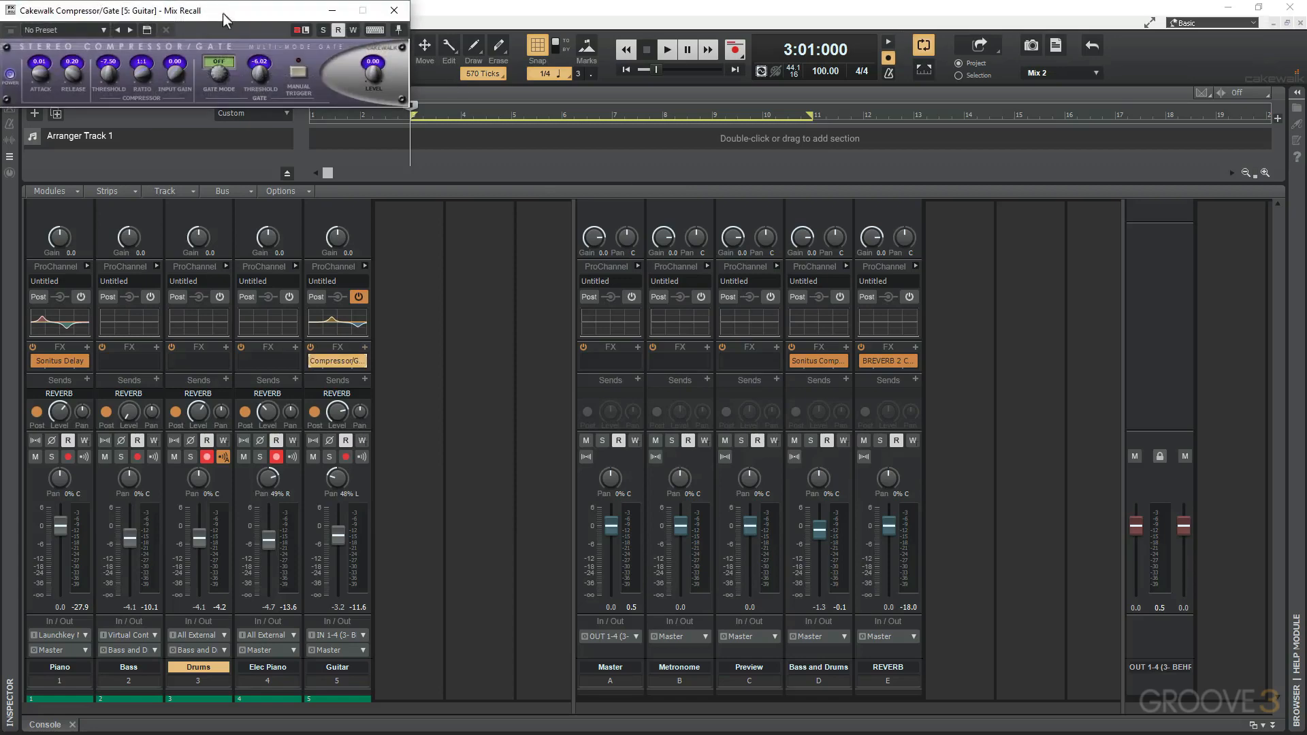
# Set the Guitar compressor to threshold about -21.47 and ratio 15:1, raise its output level during playback, and close the plug-in.
pyautogui.moveTo(222, 14); pyautogui.dragTo(595, 303)
pyautogui.moveTo(411, 364); pyautogui.dragTo(481, 381)
pyautogui.moveTo(515, 364); pyautogui.dragTo(514, 347)
pyautogui.press('space')
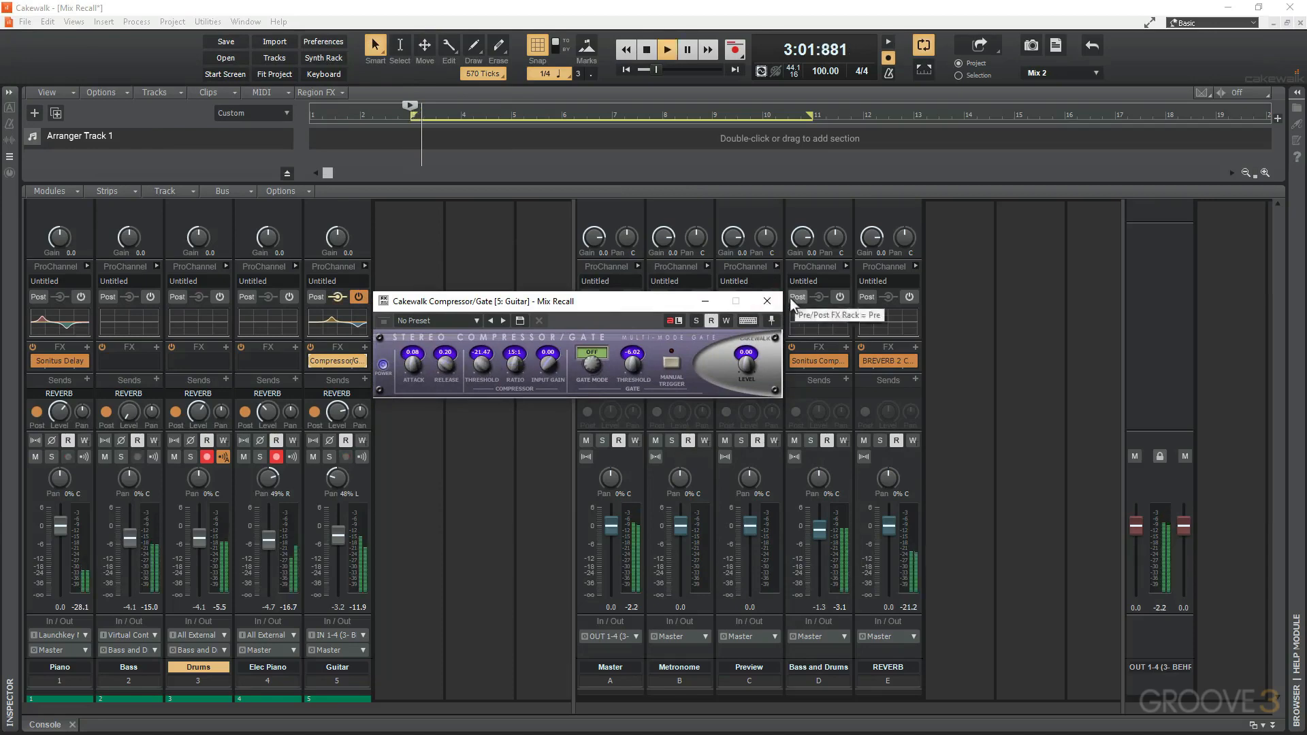
pyautogui.moveTo(752, 377); pyautogui.dragTo(747, 368)
pyautogui.click(766, 301)
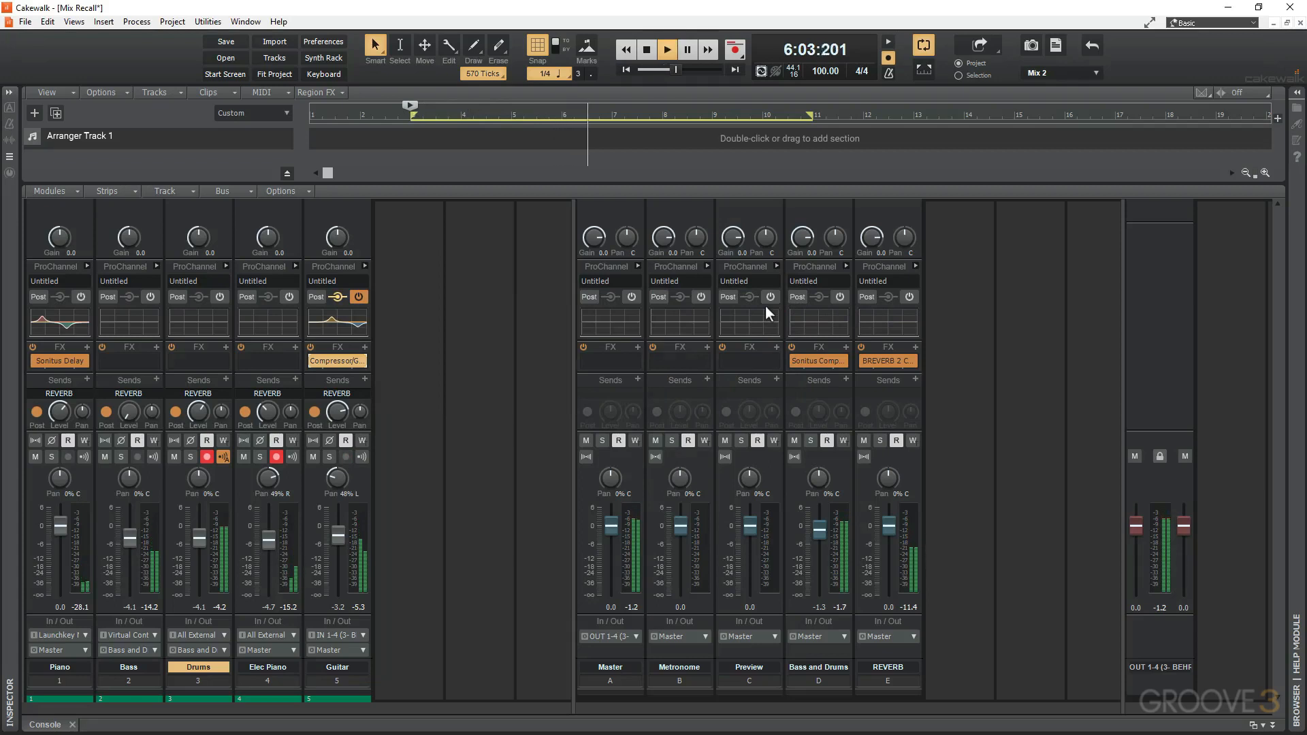
pyautogui.press('space')
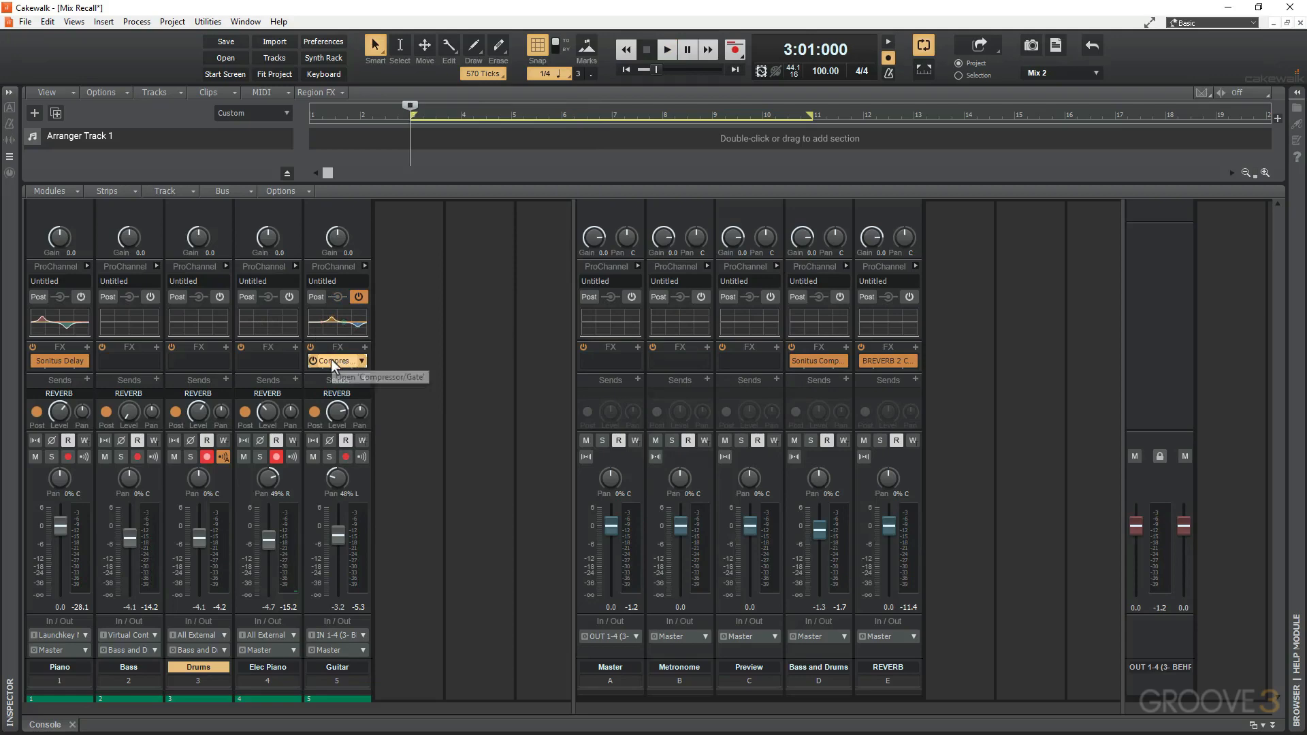
# Save the mix with the Guitar EQ and compressor as a new scene named Mix 3.
pyautogui.click(1091, 73)
pyautogui.click(1076, 178)
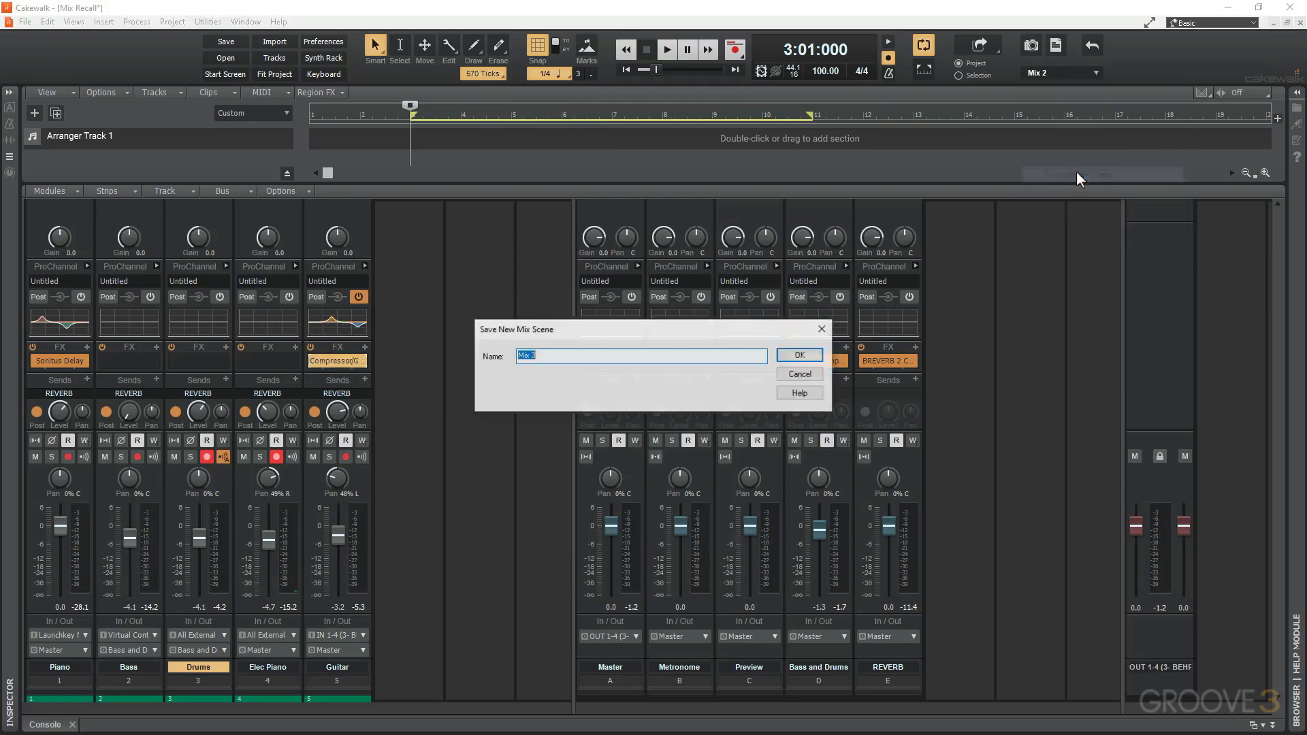
pyautogui.click(528, 356)
pyautogui.click(793, 354)
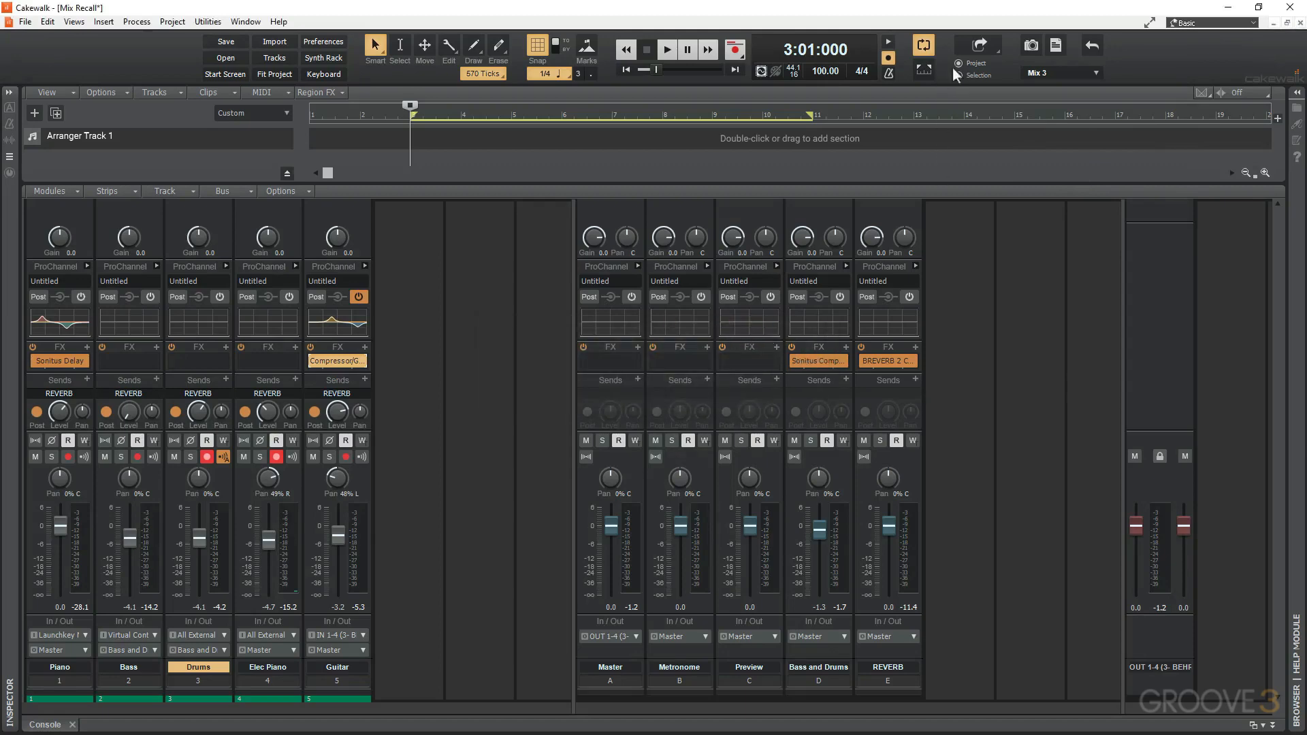
# Recall the Mix 1, Mix 2 and Mix 3 scenes in turn to compare their fader, send, EQ and effect settings.
pyautogui.click(1094, 72)
pyautogui.click(1078, 91)
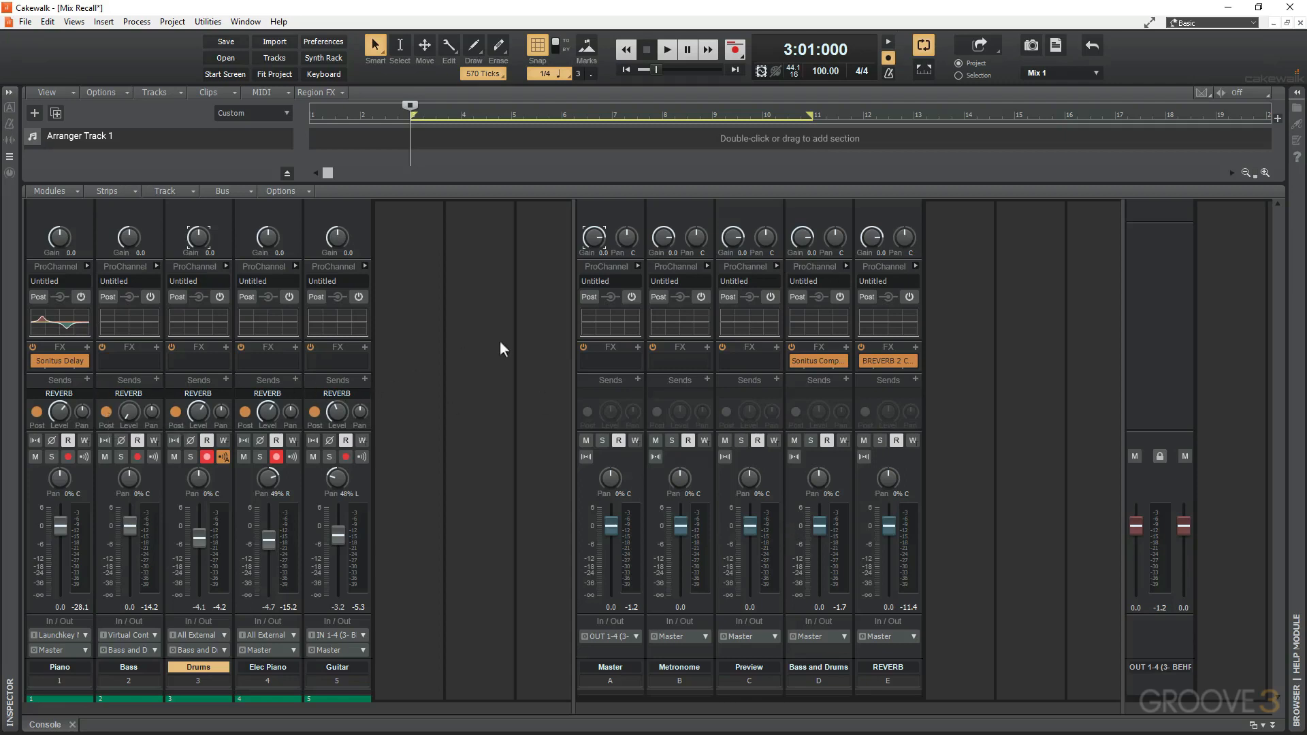
pyautogui.click(1079, 68)
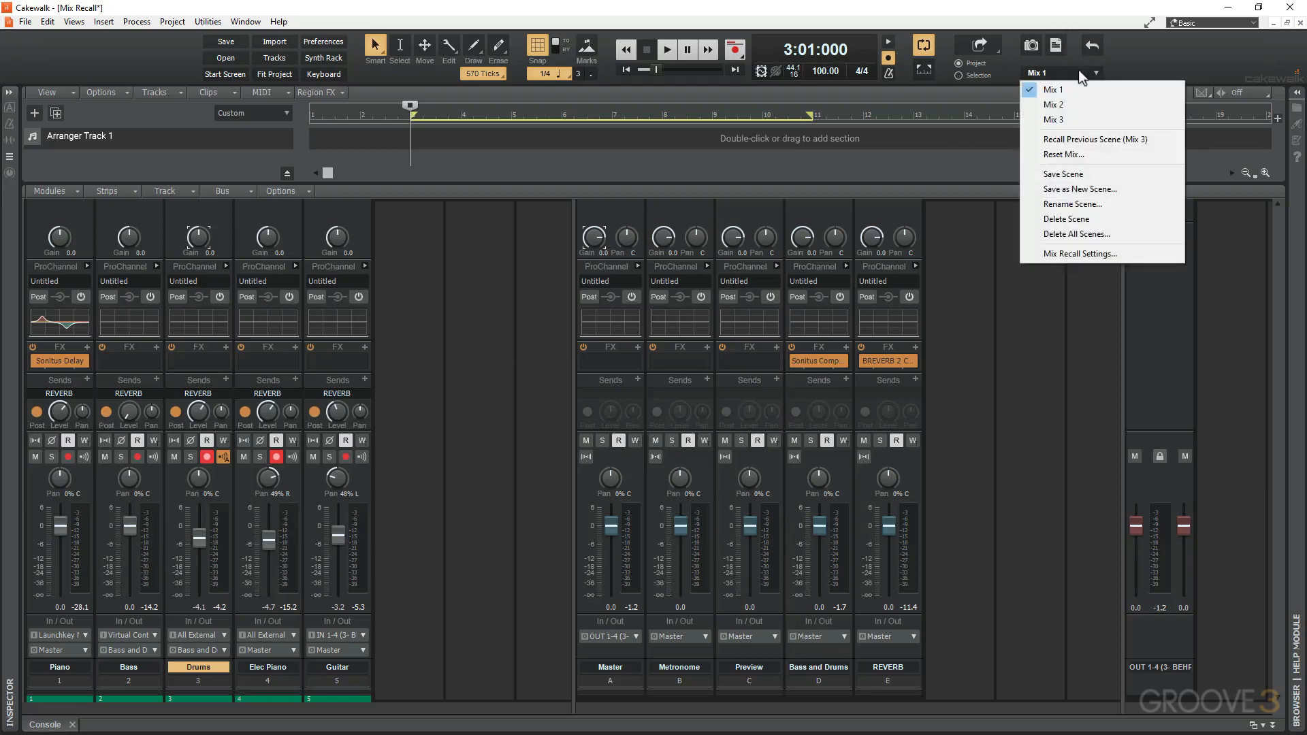
pyautogui.click(1067, 104)
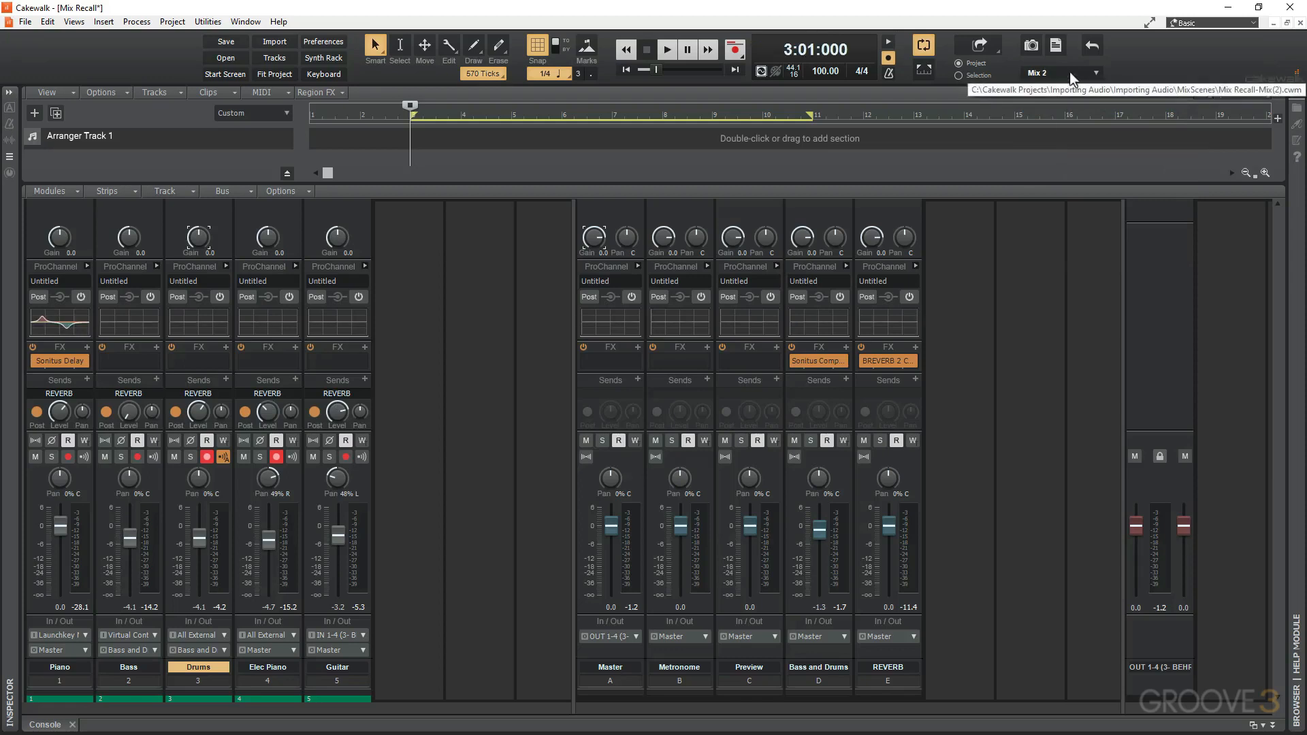
pyautogui.click(1068, 72)
pyautogui.click(1065, 119)
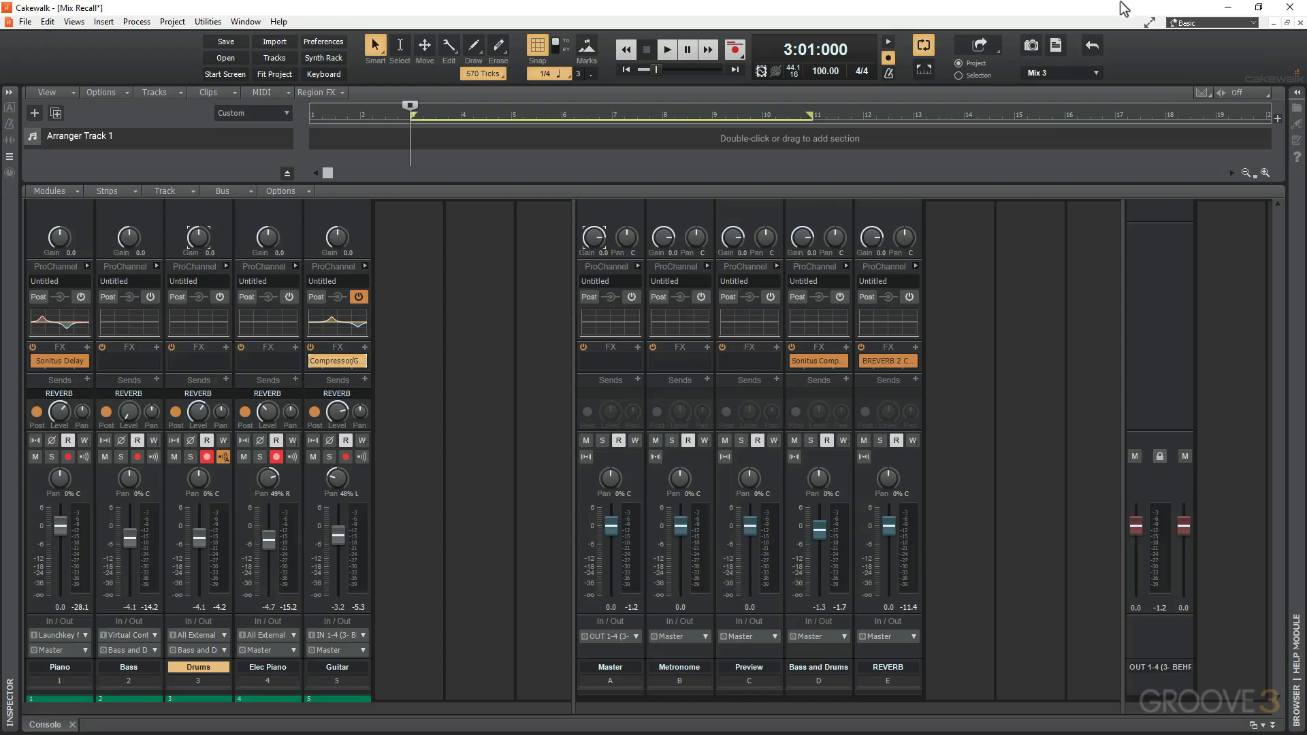
# Open the Mix Recall list of scenes and scene commands.
pyautogui.click(1090, 74)
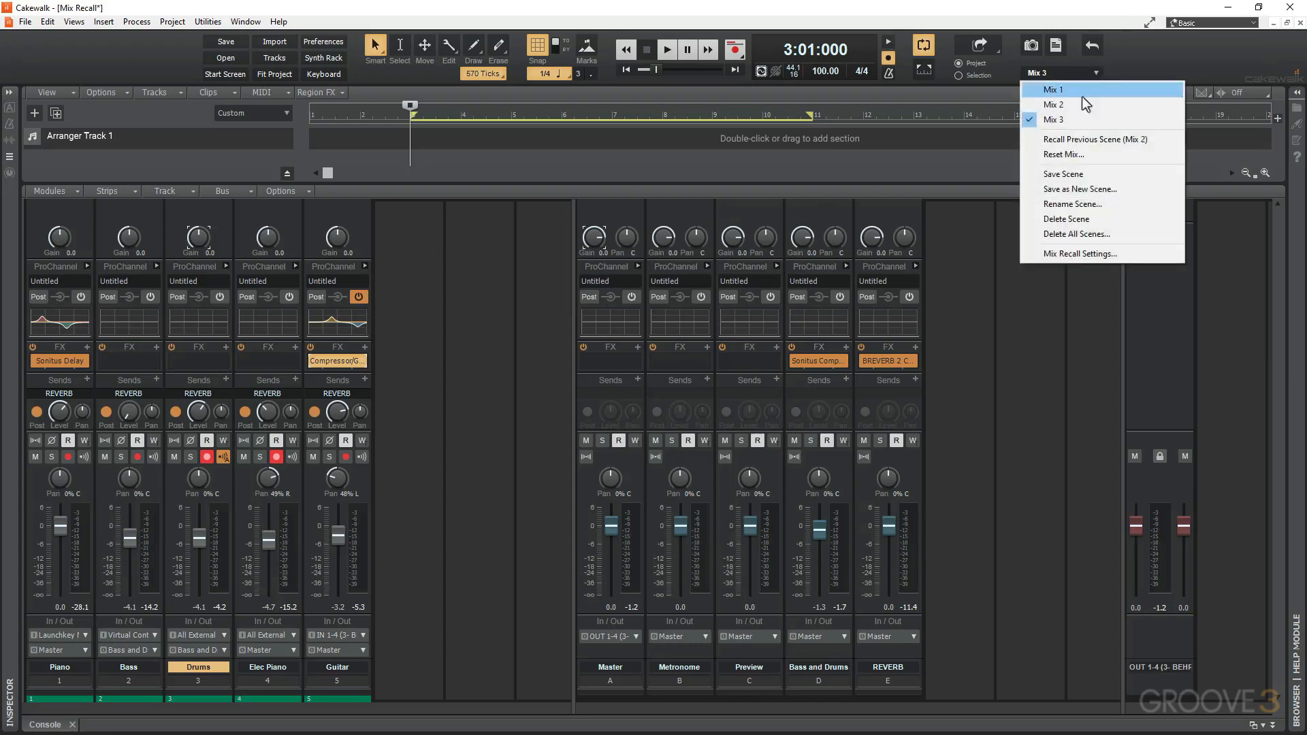
pyautogui.click(1004, 341)
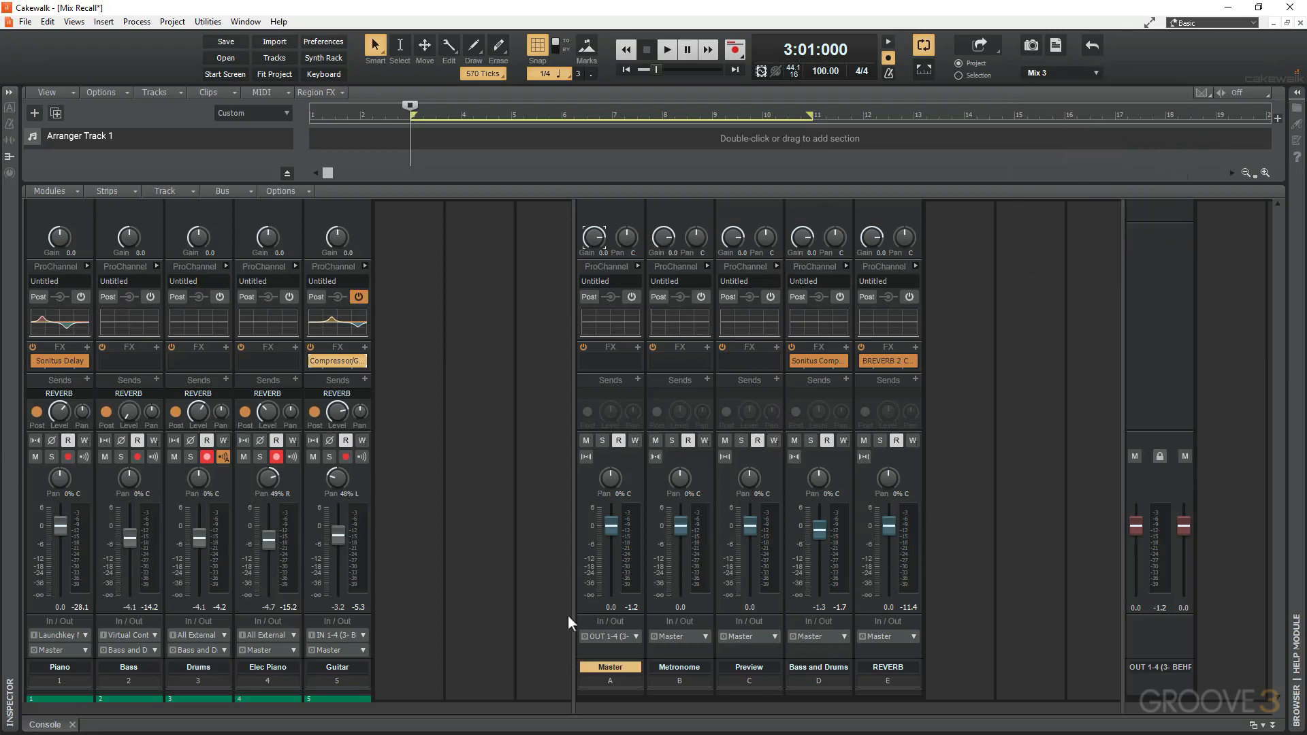
pyautogui.click(1087, 78)
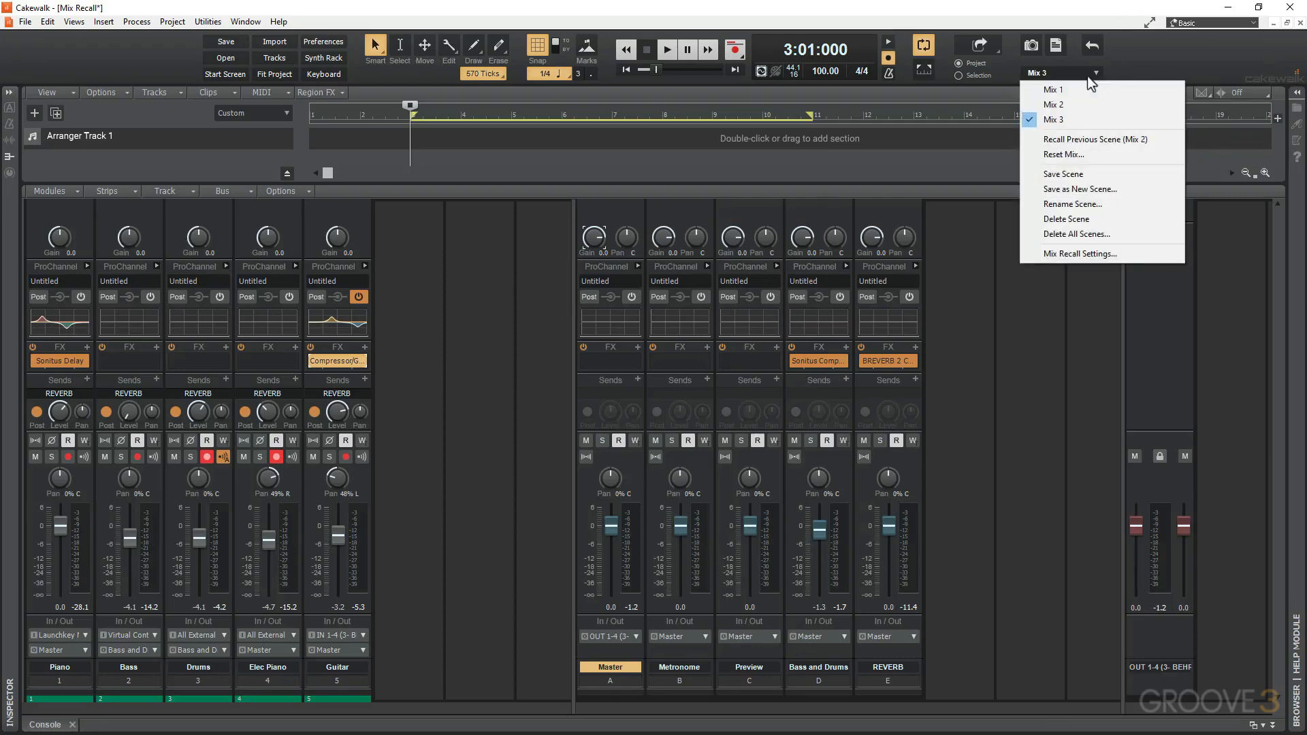